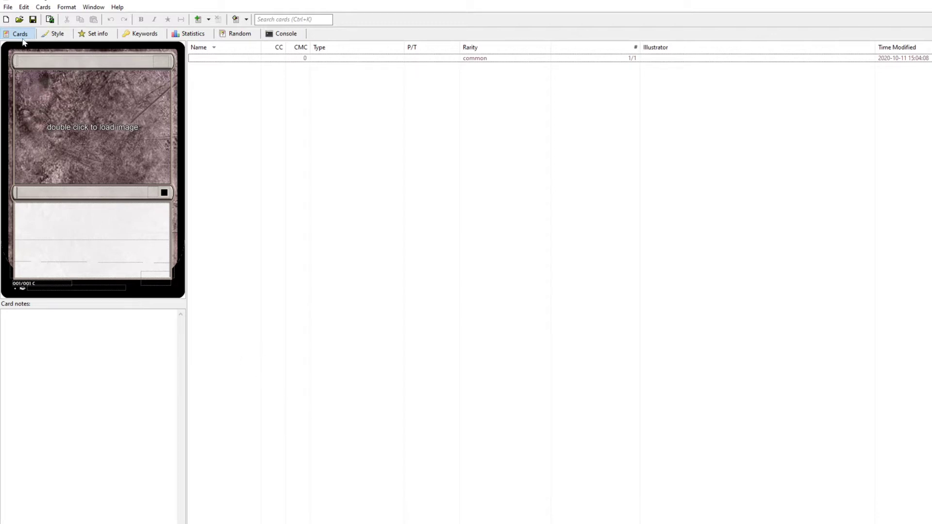
Add blank cards until the set holds ten, numbered 1/10 through 10/10.
click(297, 59)
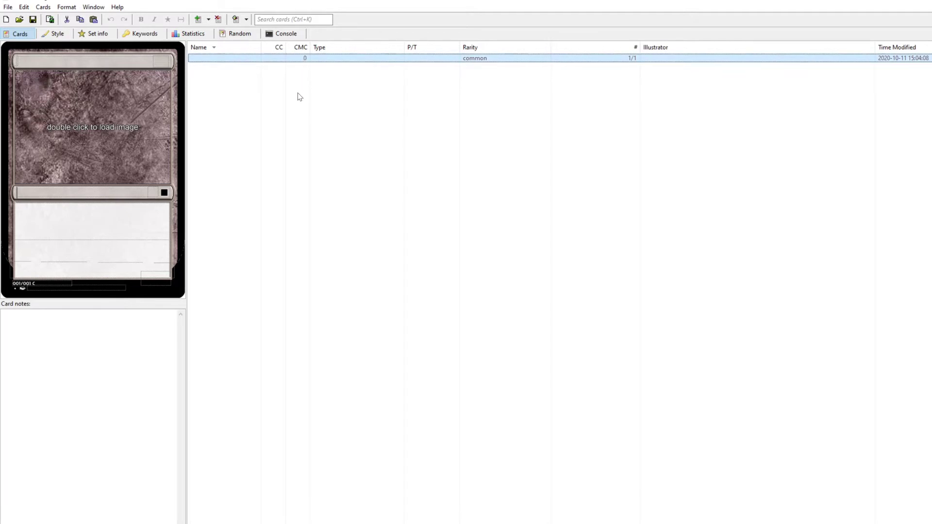
key(ctrl+Return)
key(ctrl+Return)
key(ctrl+Return)
key(ctrl+Return)
key(ctrl+Return)
key(ctrl+Return)
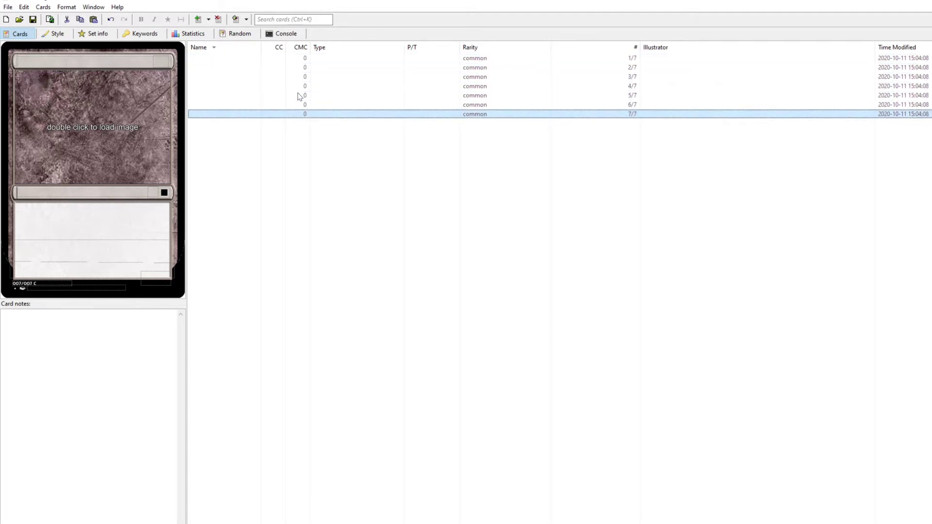
key(ctrl+Return)
key(ctrl+Return)
key(ctrl+Return)
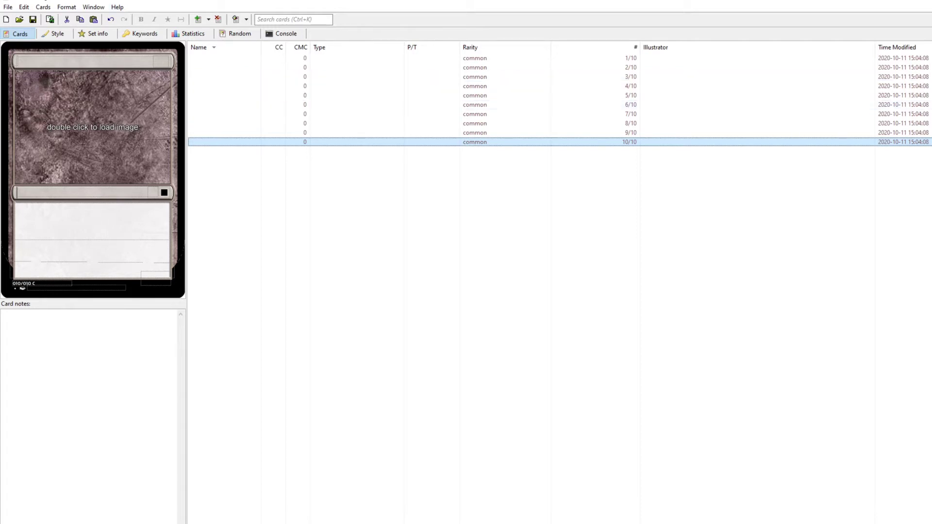
click(165, 192)
Give the last card a Future Sight Type Symbols Enchantment watermark, then view the Set info page.
click(240, 355)
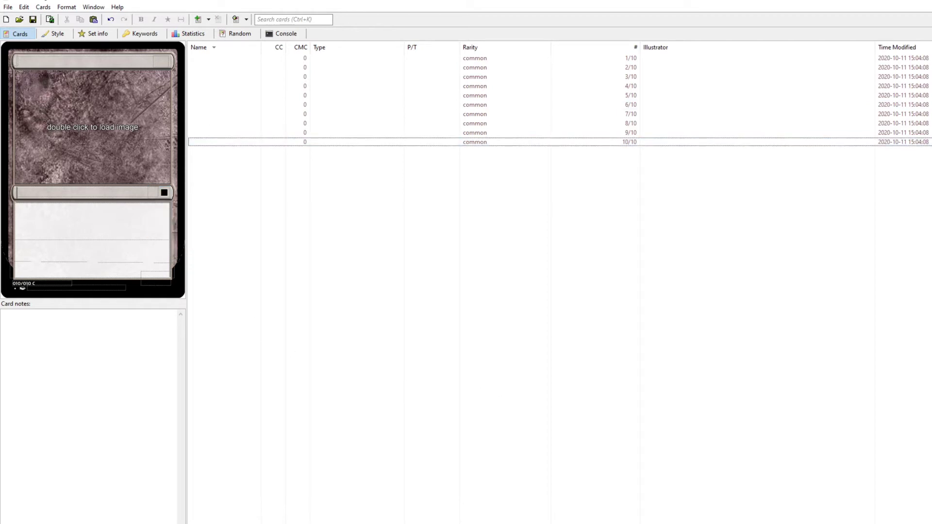
click(15, 279)
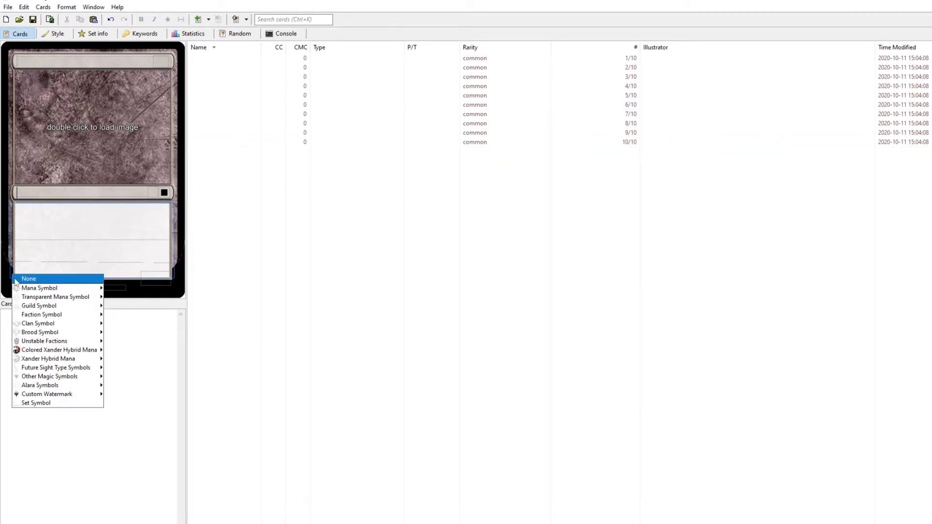
mouse_move(70, 384)
mouse_move(73, 368)
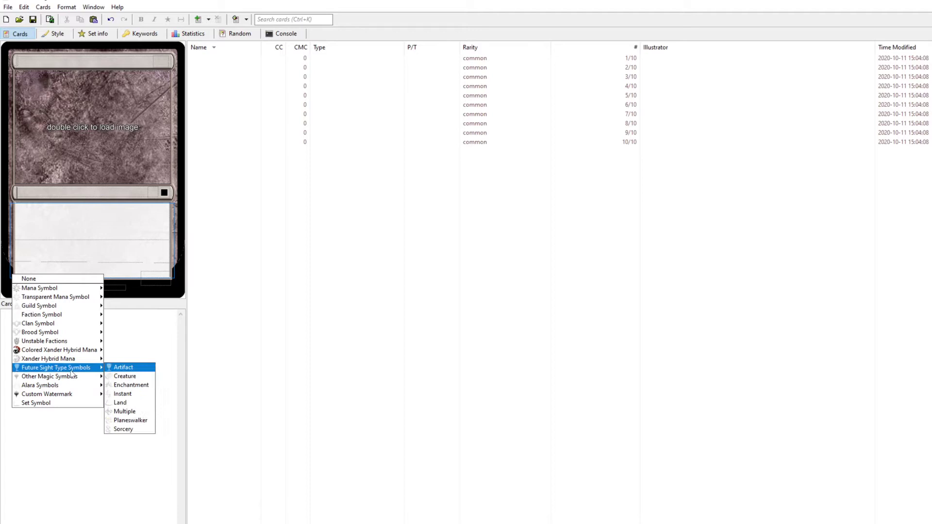
click(119, 386)
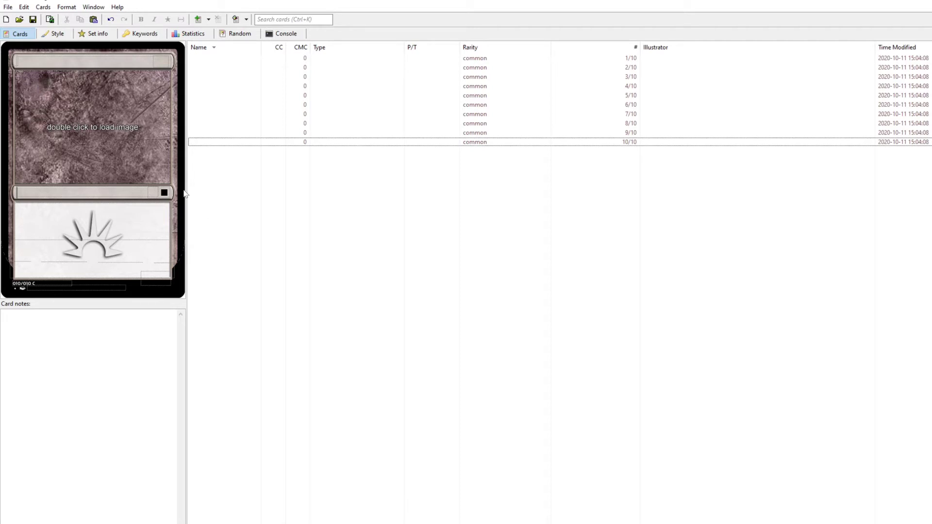
click(108, 35)
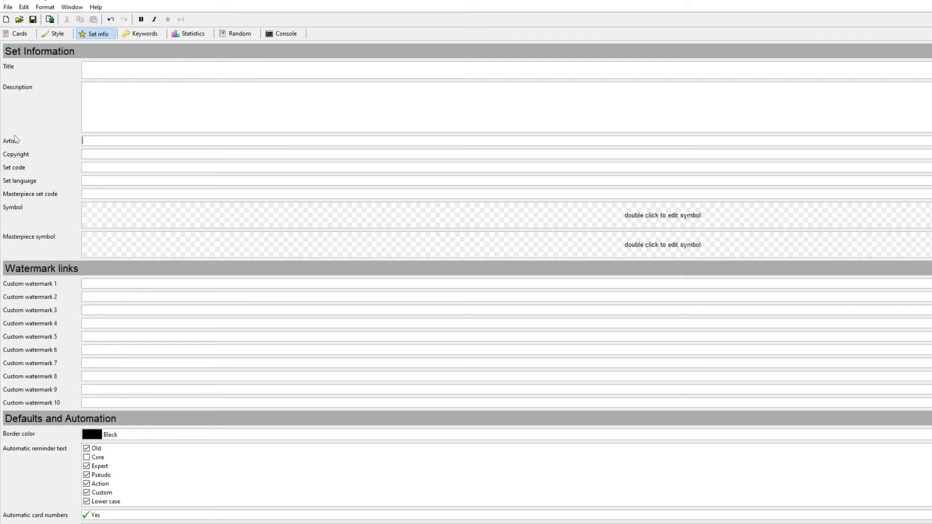
Enter 'Your Name Here' as the set's artist and review the Defaults and Automation settings.
text(Your Name Here)
scroll(357, 442, down, 2)
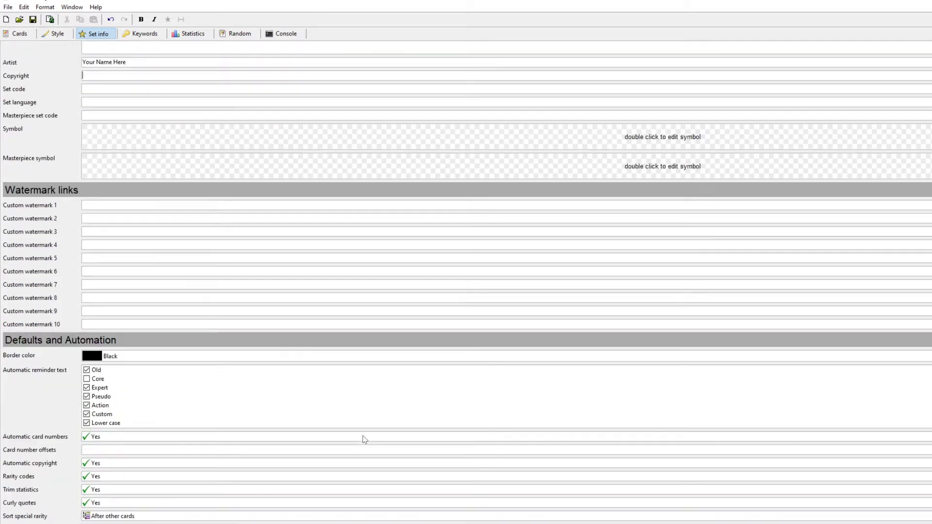
scroll(284, 443, down, 1)
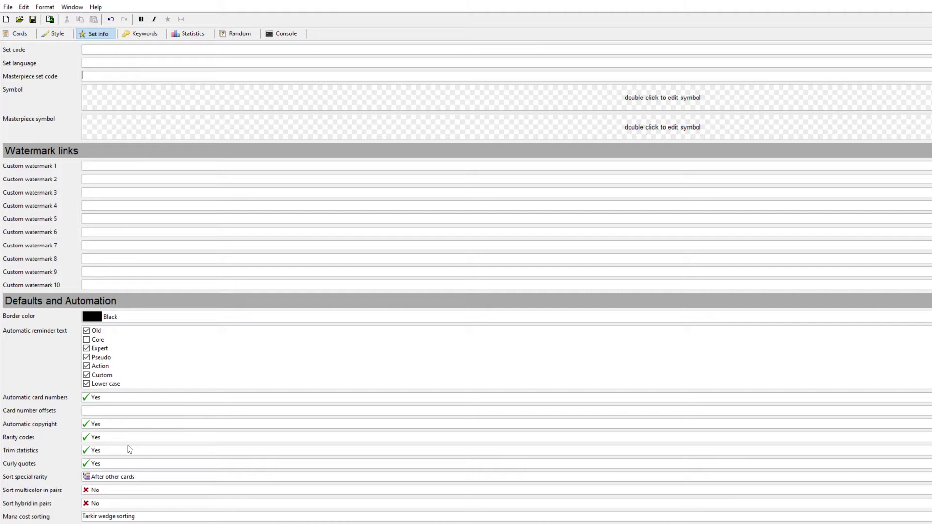
scroll(130, 453, down, 3)
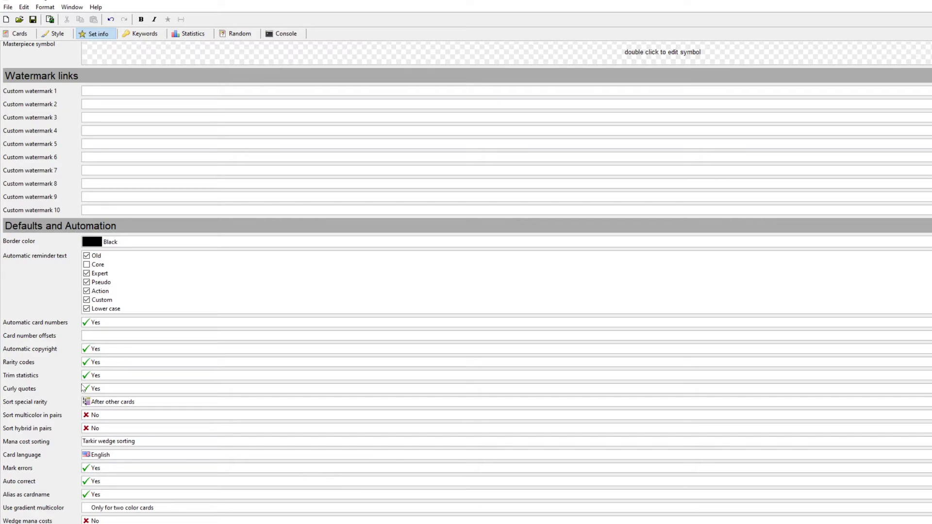
Add a new custom keyword named Tiny, with Tiny also as its match text.
click(153, 39)
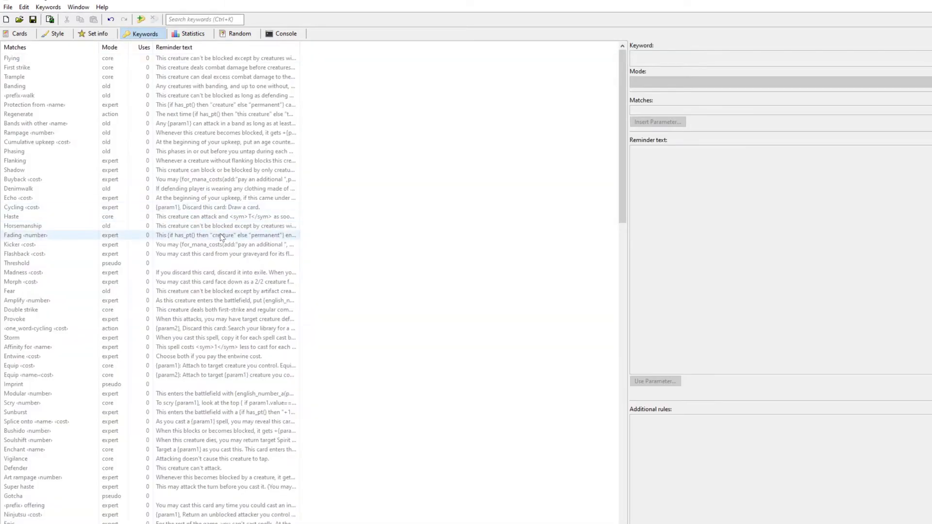
drag(620, 151, 349, 210)
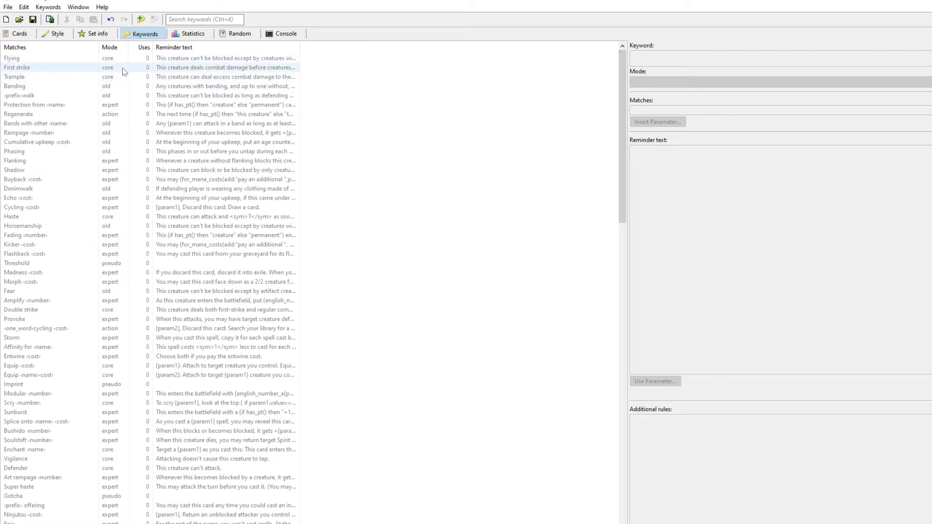
click(141, 21)
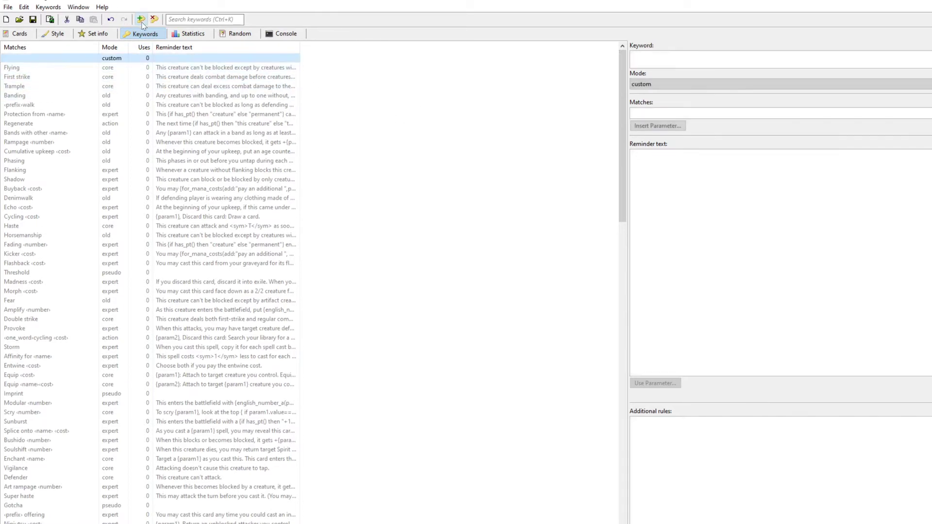
click(632, 59)
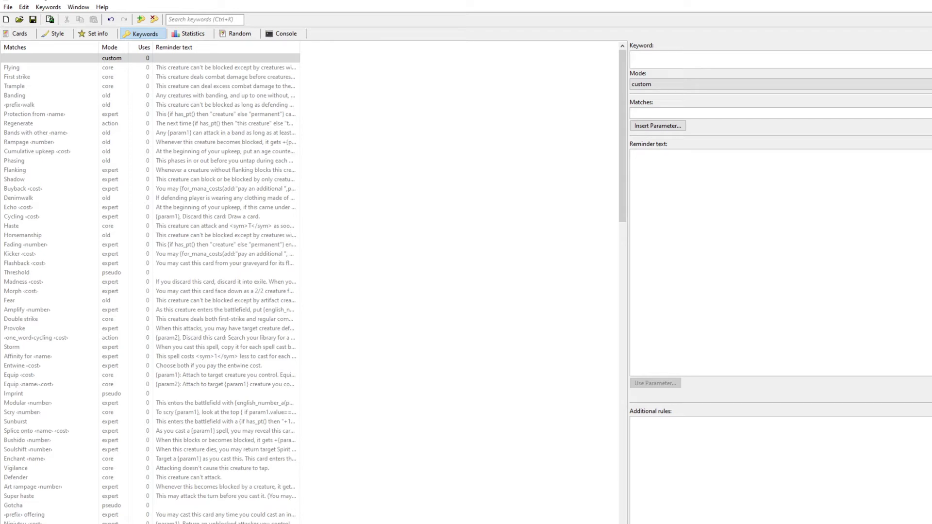
text(Tiny)
text(Tiny)
Extend the match to 'Tiny <mana>' and set the reminder text to 'REMINDER TEXT HERE'.
key(shift+Tab)
key(shift+Tab)
key(End)
click(663, 126)
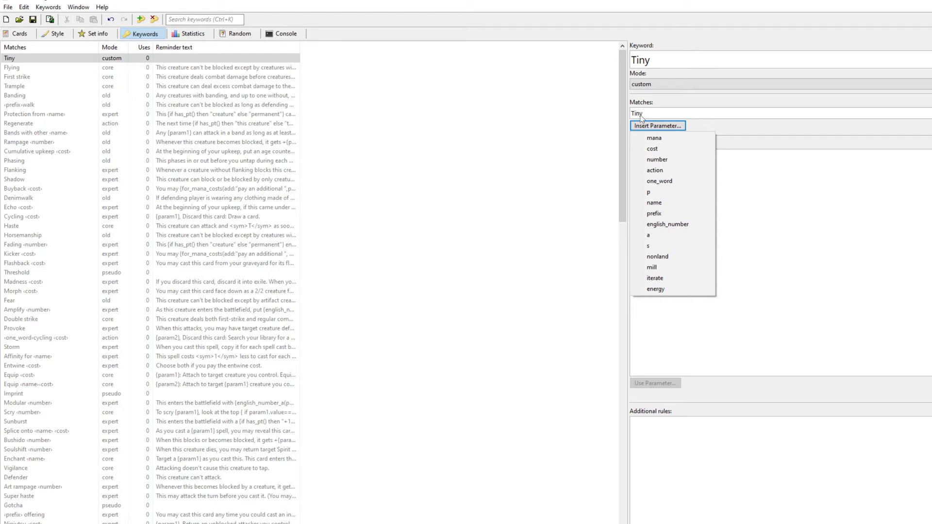
click(655, 138)
click(632, 154)
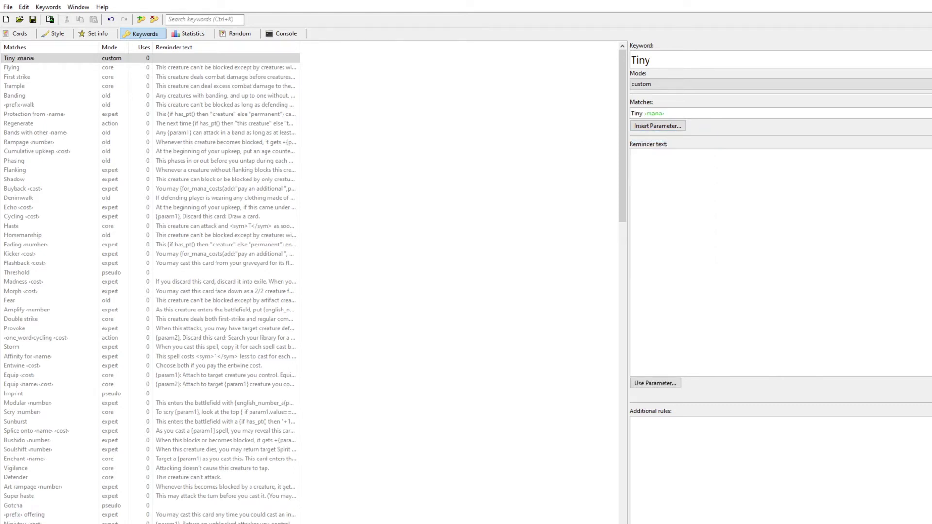
text(REMINDER TEXT HERE)
Write 'Tiny' with an R (red mana) parameter as the last card's rules text.
click(19, 35)
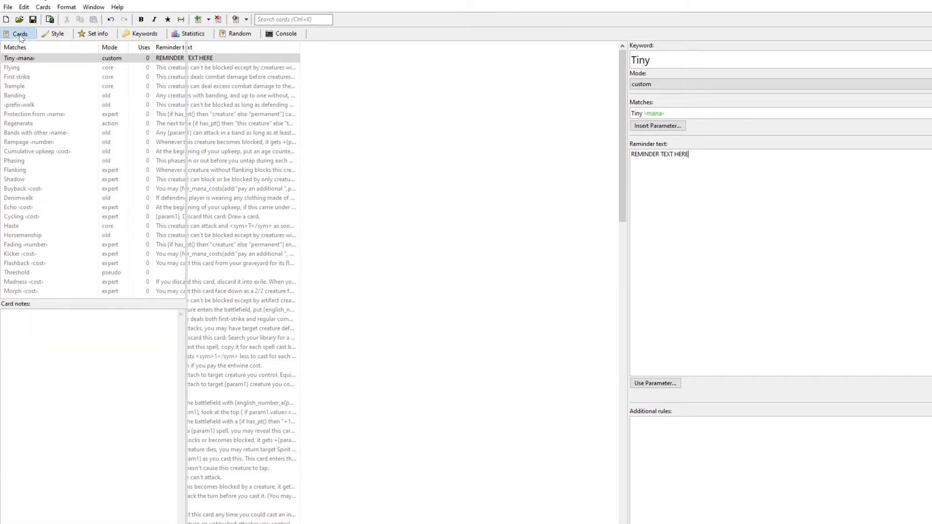
click(48, 203)
text(T)
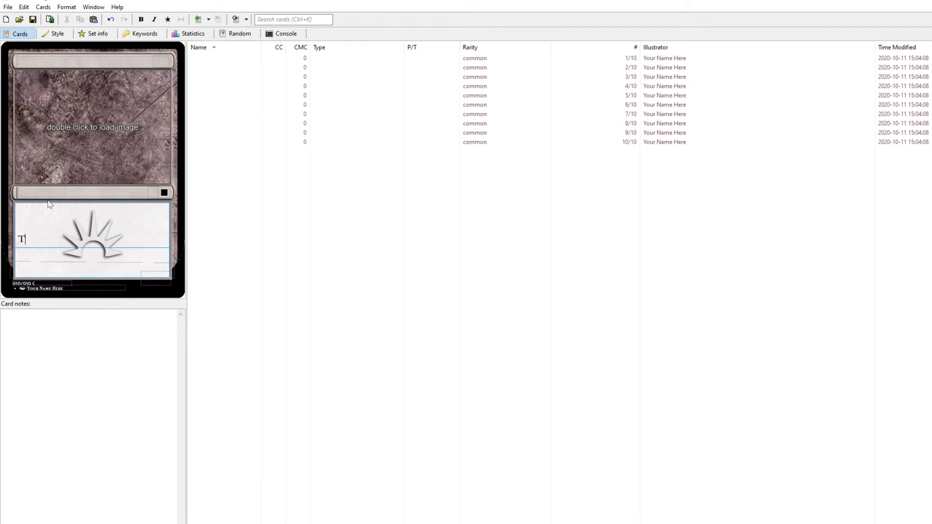
text(iny)
key(BackSpace)
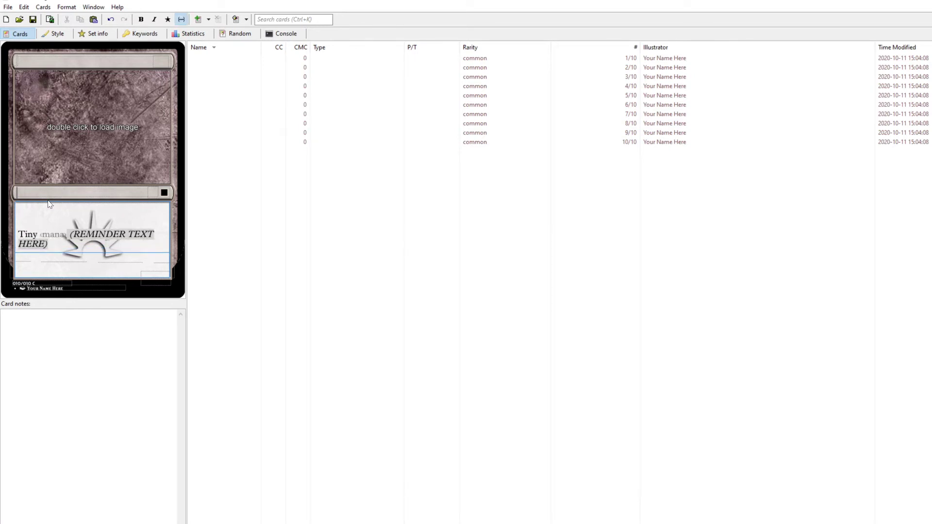
text(R)
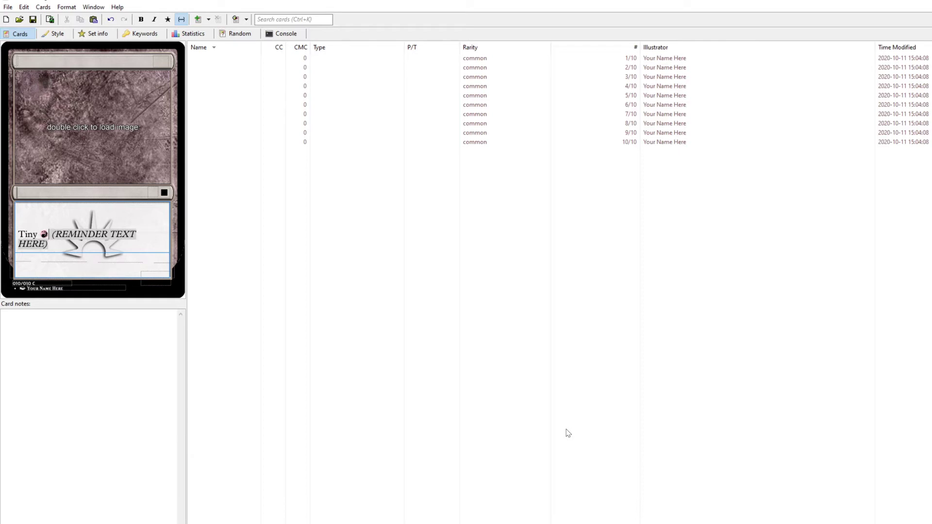
key(End)
click(546, 403)
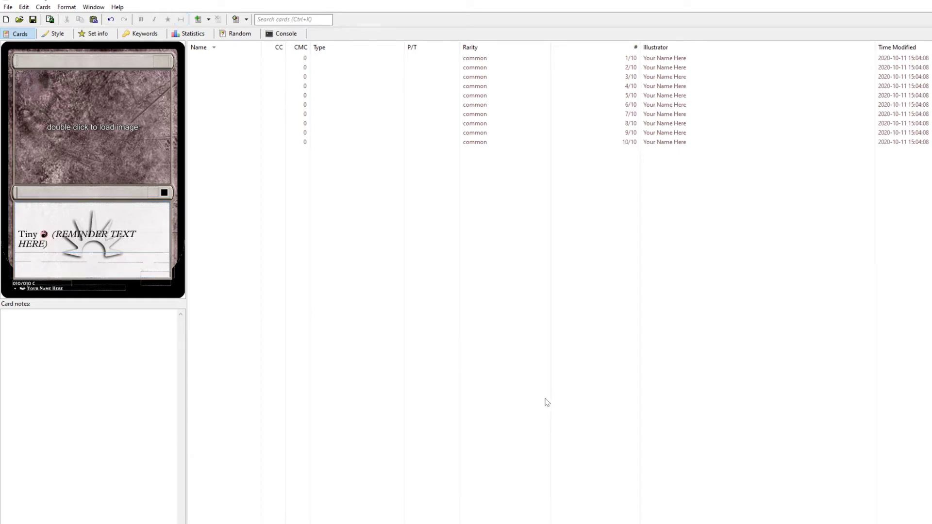
Append the mana parameter's converted mana cost to the Tiny keyword's reminder text.
click(153, 36)
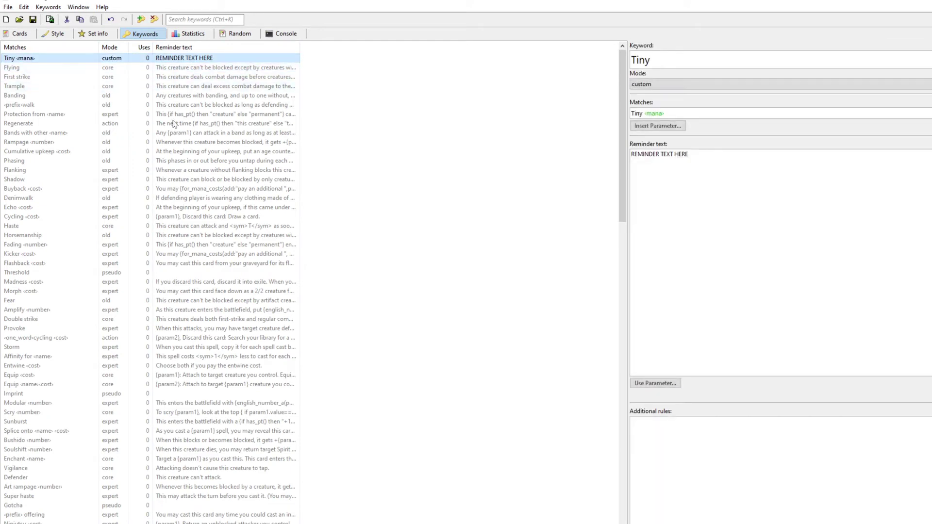
click(689, 154)
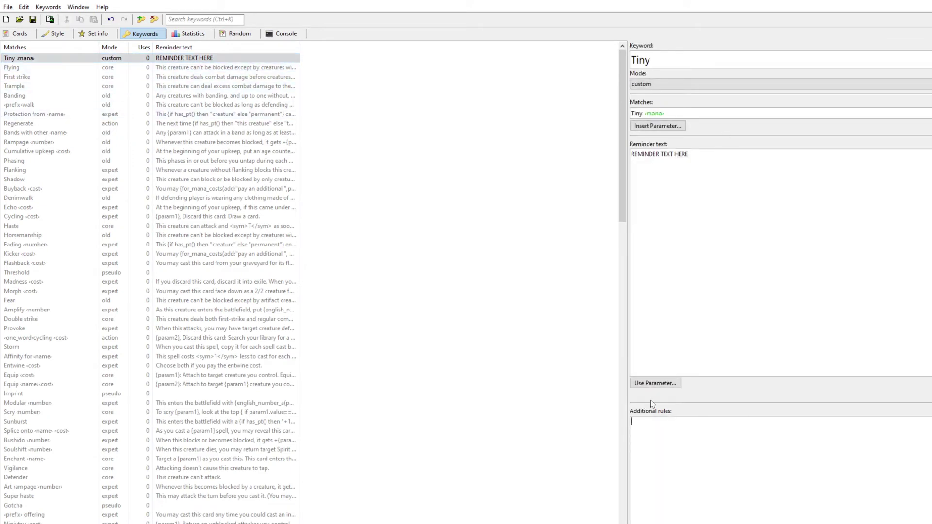
click(656, 387)
mouse_move(666, 395)
click(720, 406)
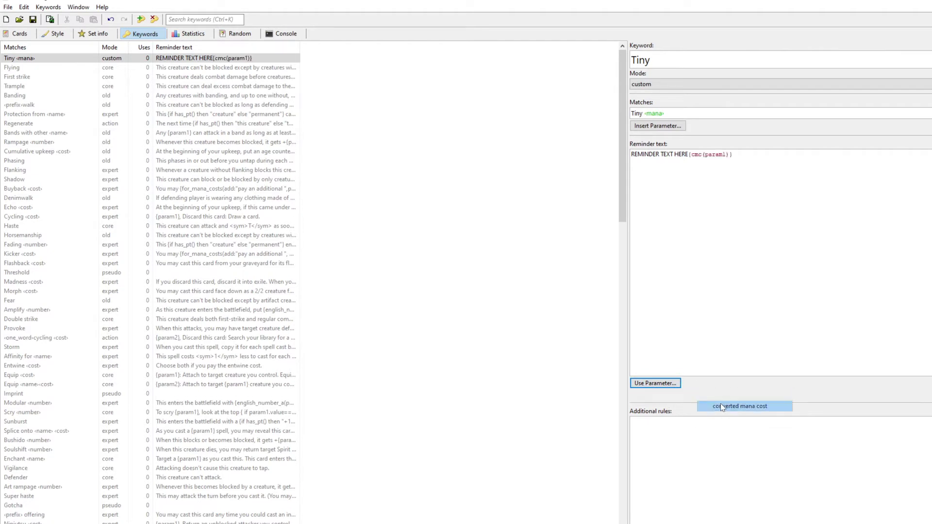
Confirm the Tiny card reads 'REMINDER TEXT HERE 1', then revisit set info and keyword modes.
click(15, 33)
click(27, 244)
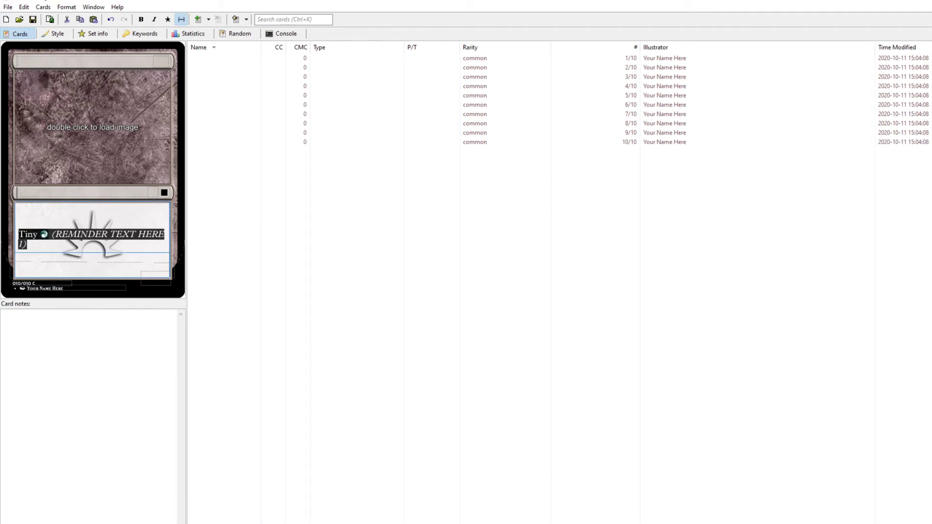
click(91, 34)
click(141, 35)
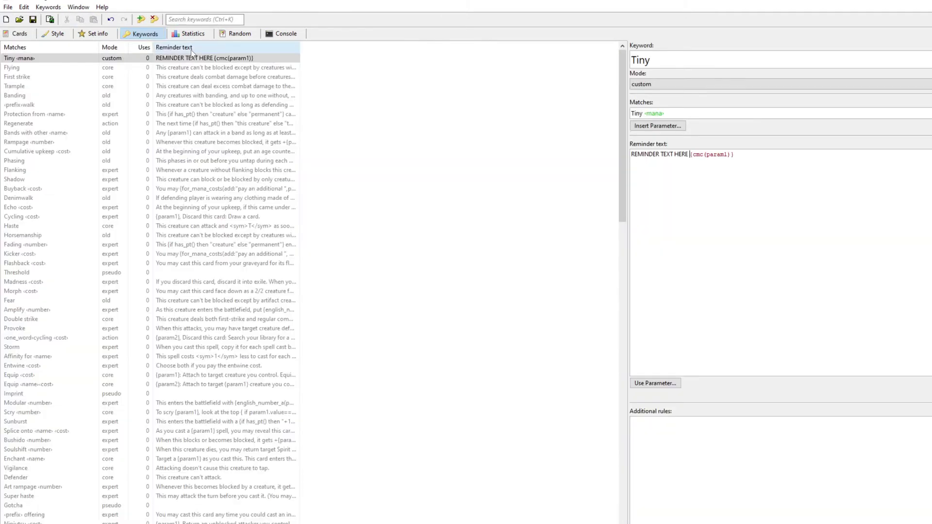
click(757, 85)
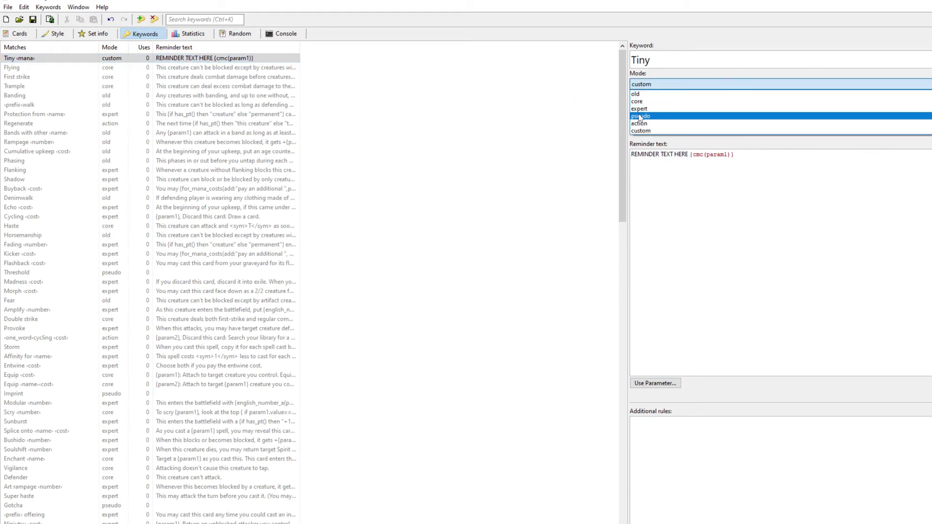
Scroll the set info form, then graph the ten-card set's statistics by Casting_cost.
click(99, 34)
click(99, 34)
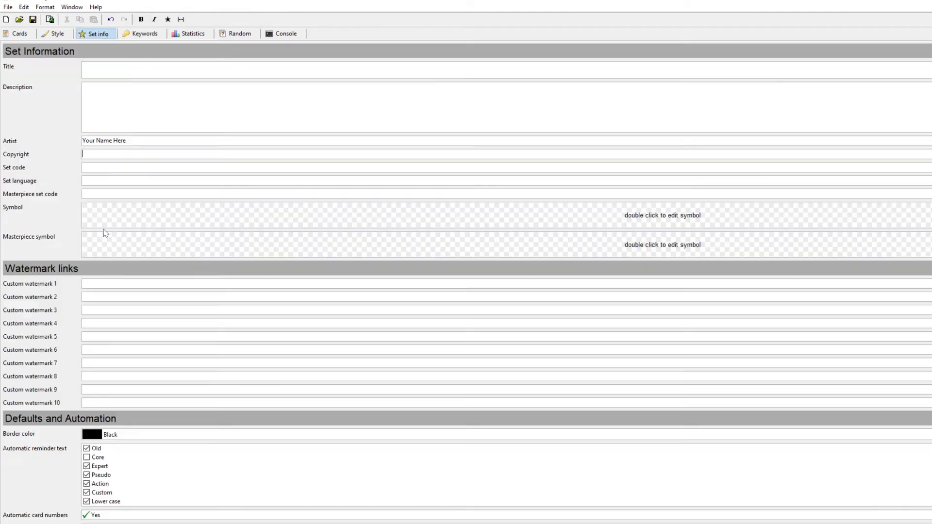
scroll(103, 233, down, 5)
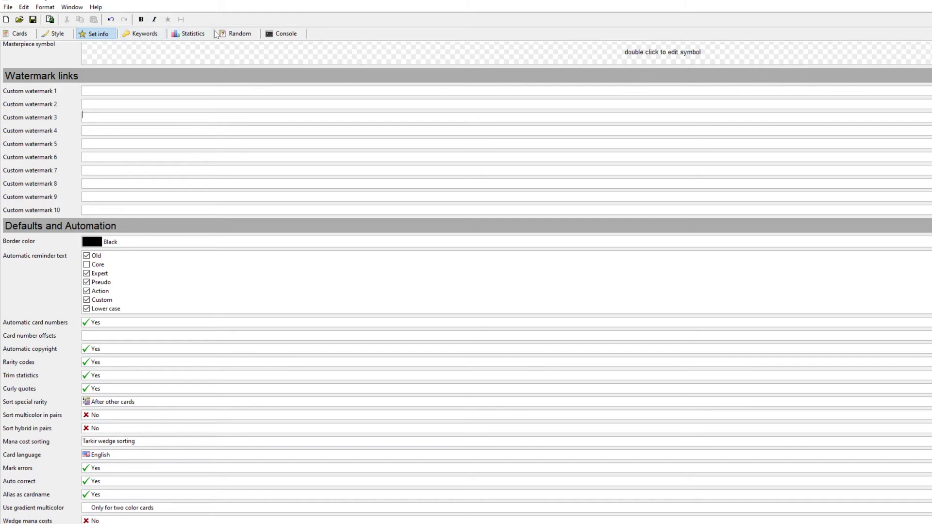
click(193, 33)
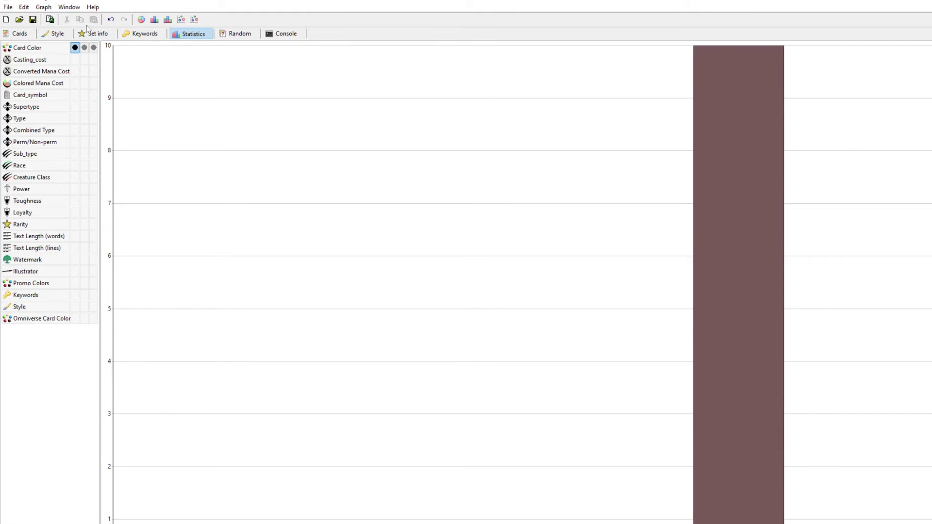
click(75, 59)
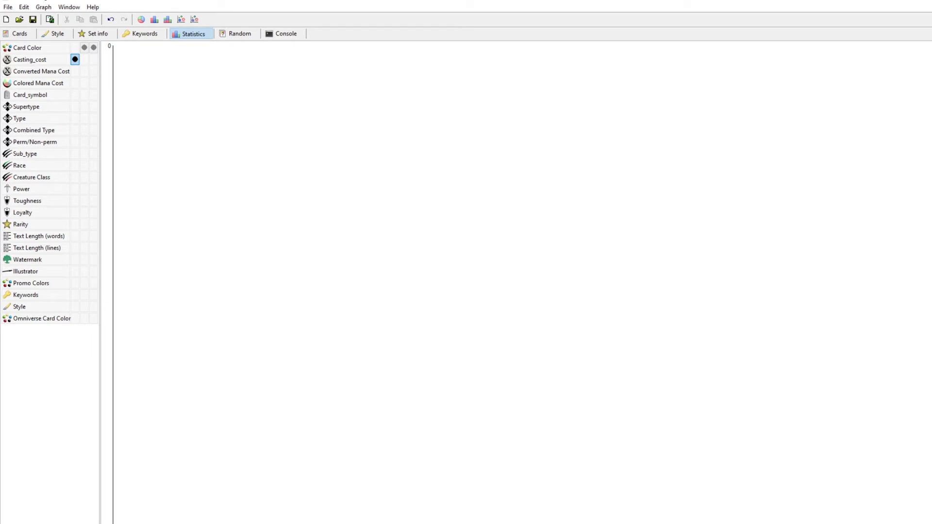
Open the large Marvel backup .mse-set file to see its Card Color statistics.
click(8, 7)
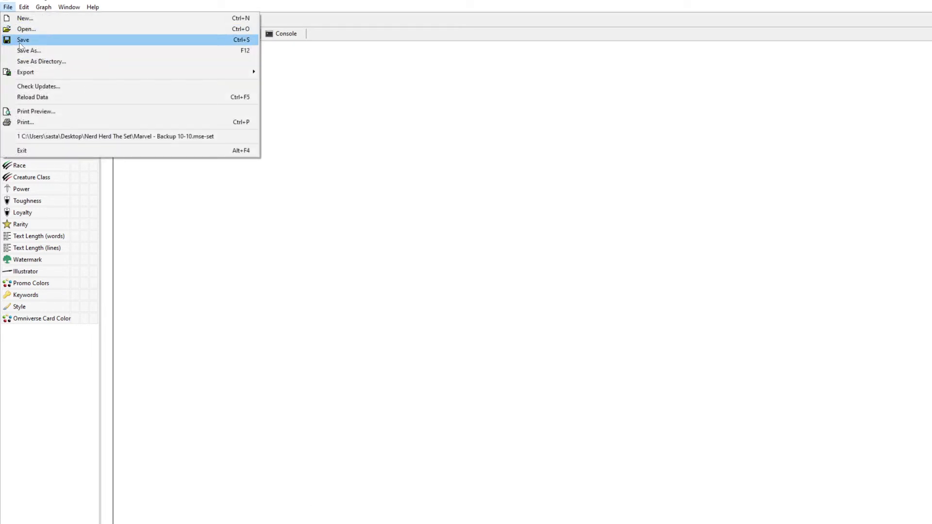
click(189, 35)
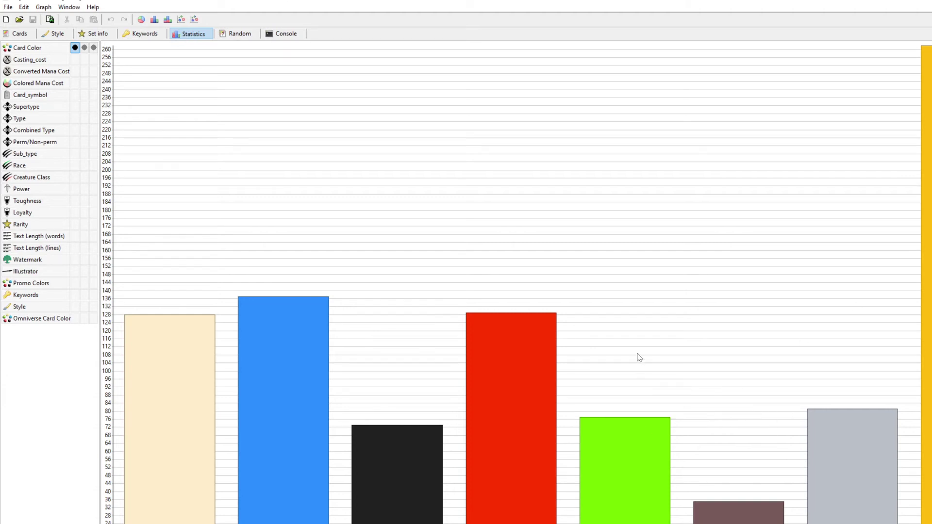
Graph by style, showing all 943 cards as M15 Mainframe, then stack the bar by card colour.
mouse_move(502, 284)
mouse_move(274, 333)
click(75, 307)
mouse_move(217, 159)
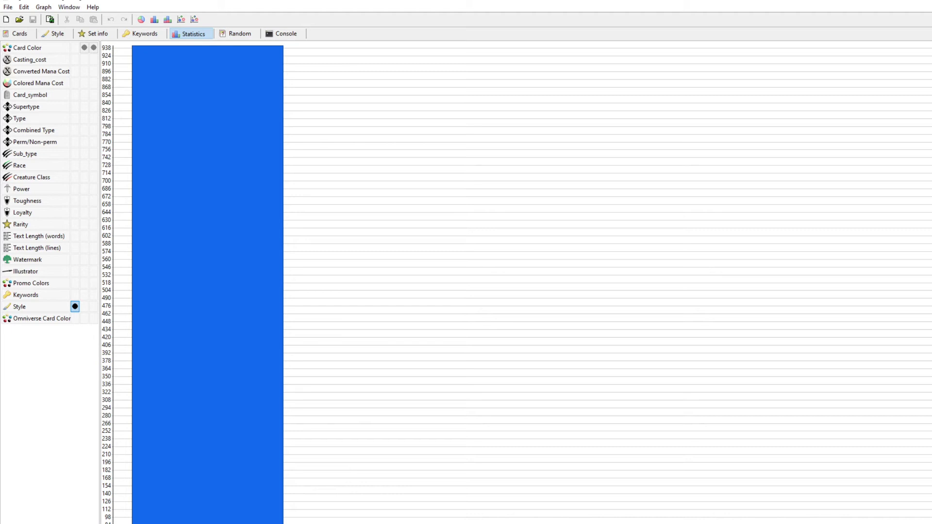
mouse_move(241, 504)
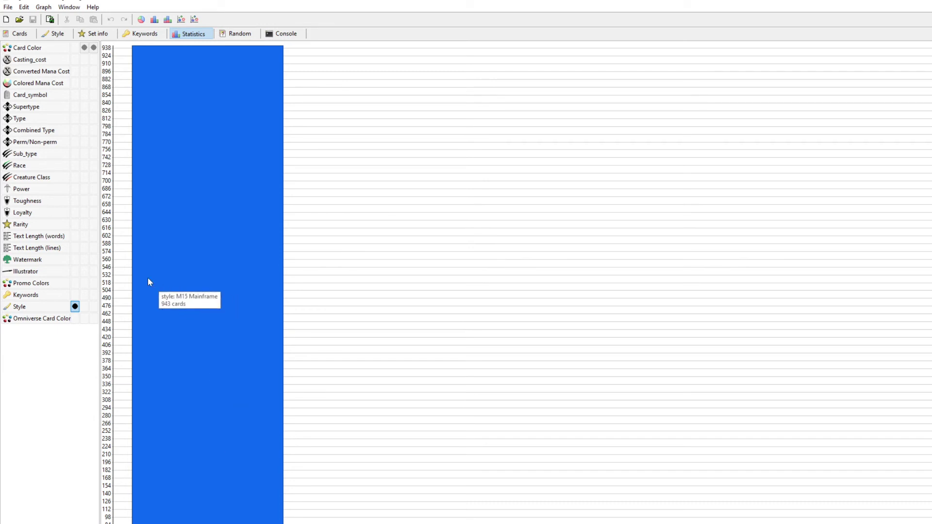
click(85, 47)
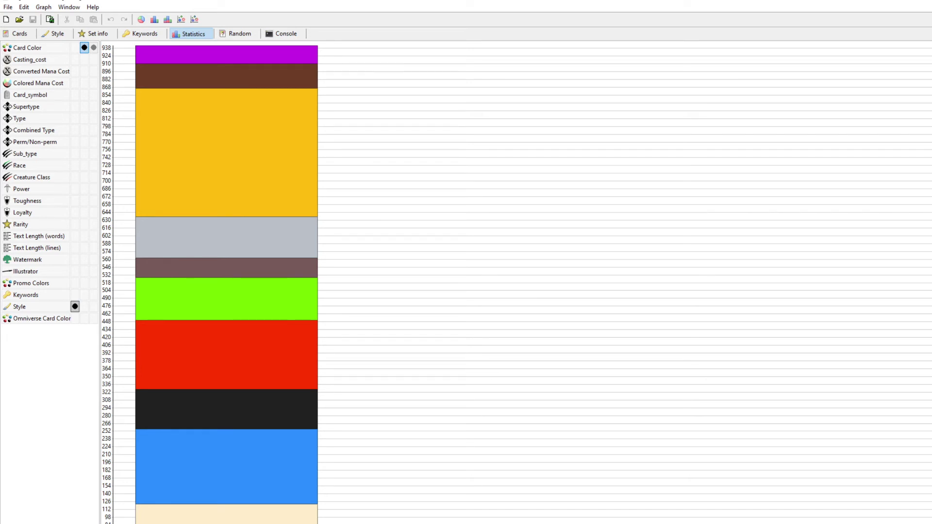
Add Power as a second axis, giving pie charts of card colour, style and power.
mouse_move(220, 128)
click(94, 189)
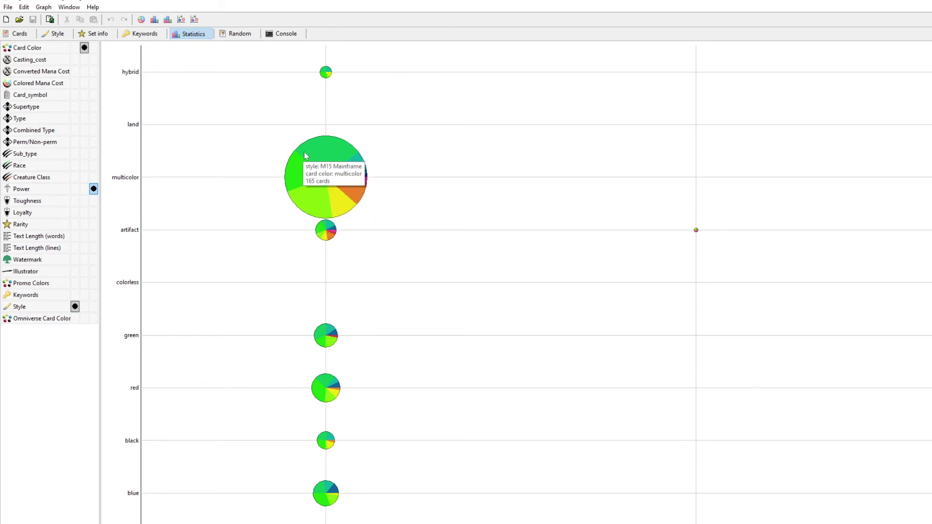
mouse_move(360, 188)
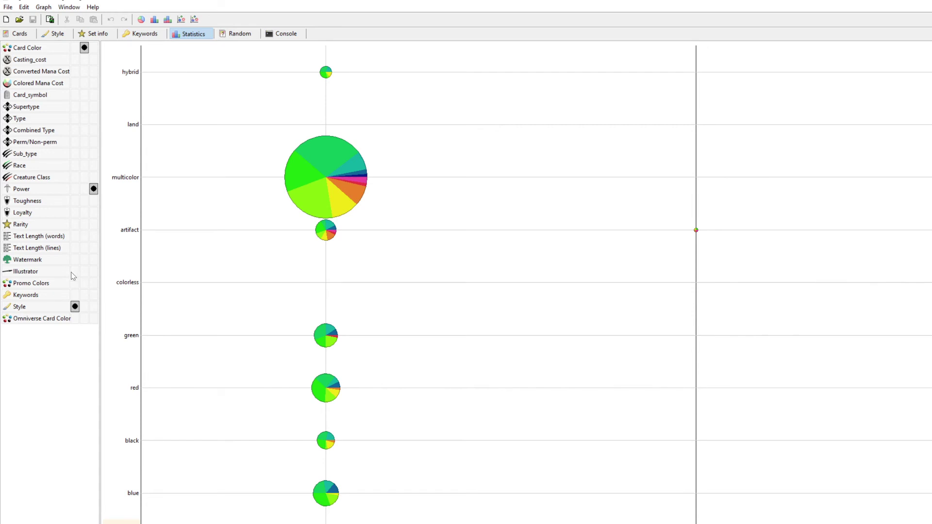
Graph Casting_cost against Card Color with Illustrator pies, glance at keywords, then open the Random pack tab.
click(94, 48)
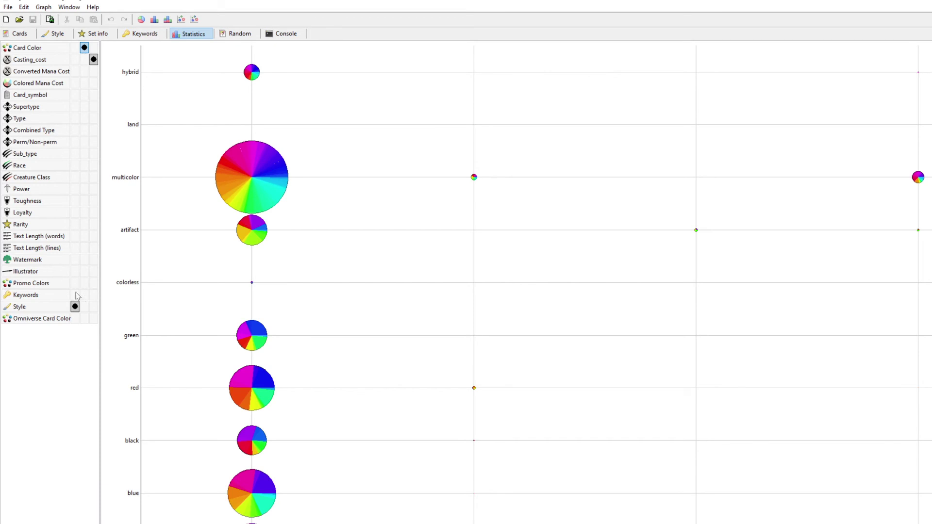
click(75, 272)
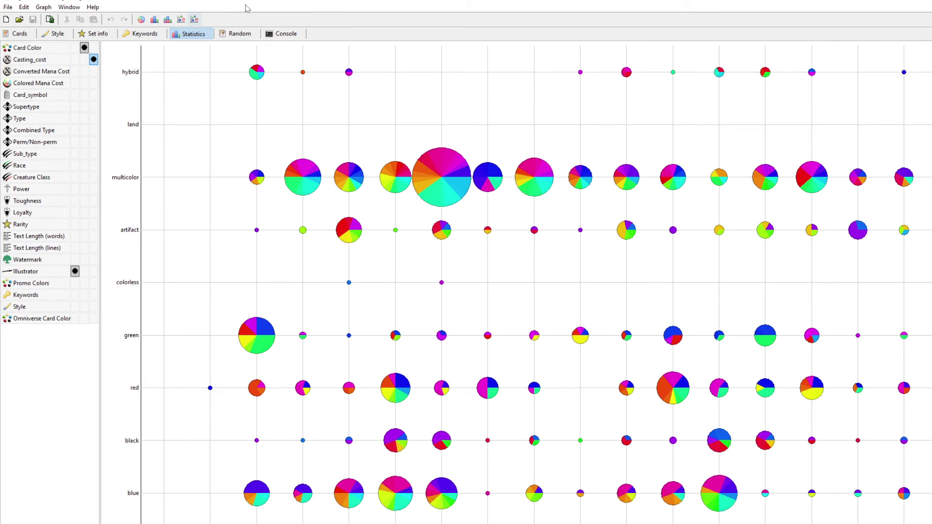
click(154, 38)
click(190, 34)
click(232, 33)
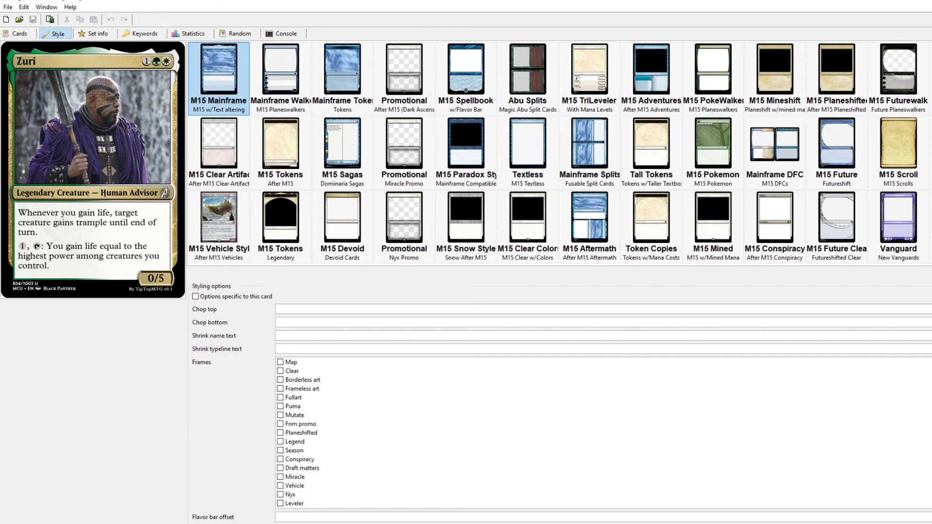
scroll(340, 402, down, 2)
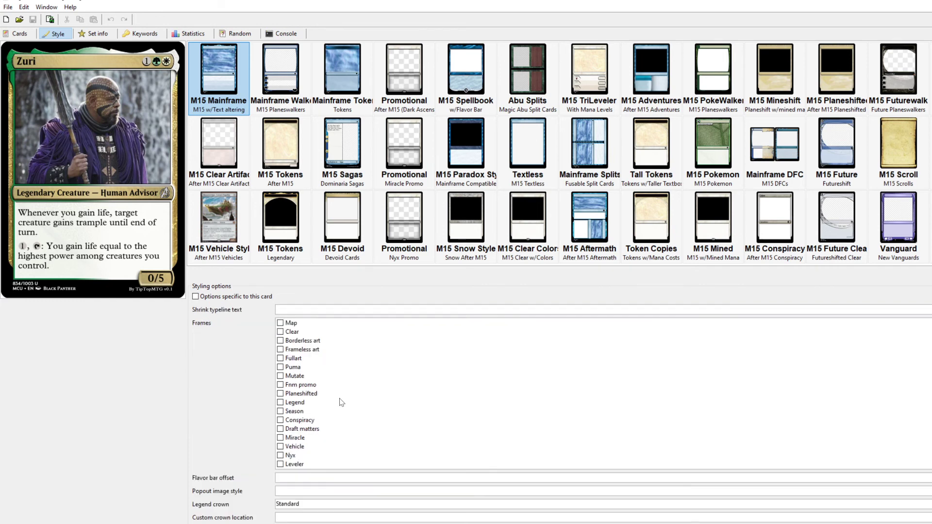
scroll(308, 417, up, 2)
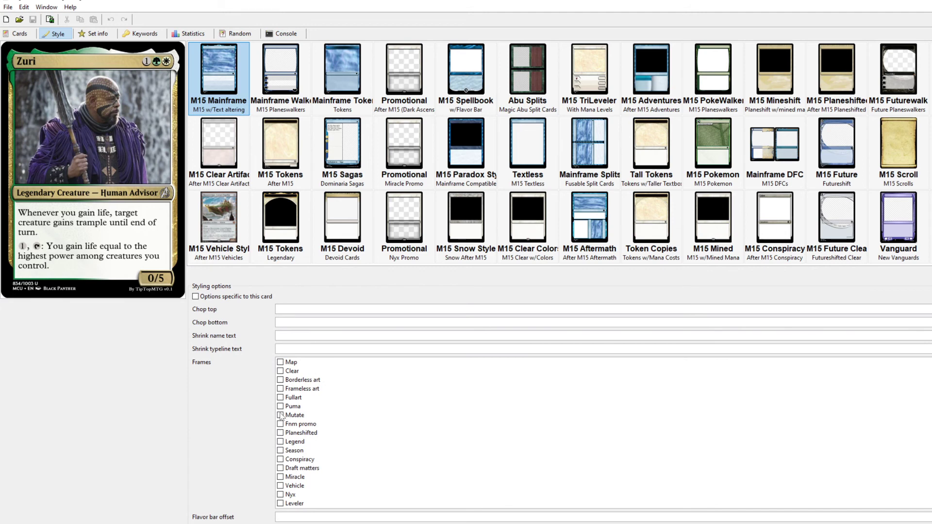
click(281, 416)
click(281, 415)
click(513, 154)
click(208, 73)
click(713, 179)
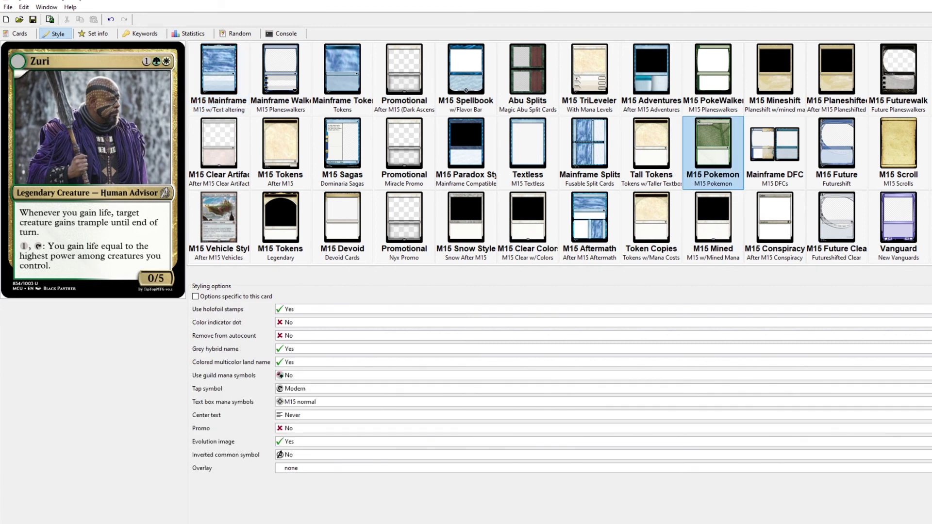
click(919, 152)
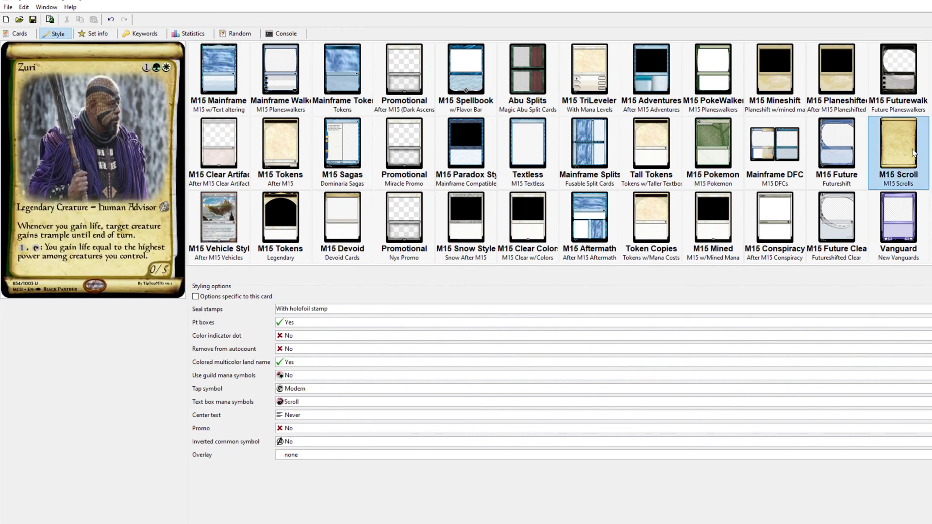
click(193, 82)
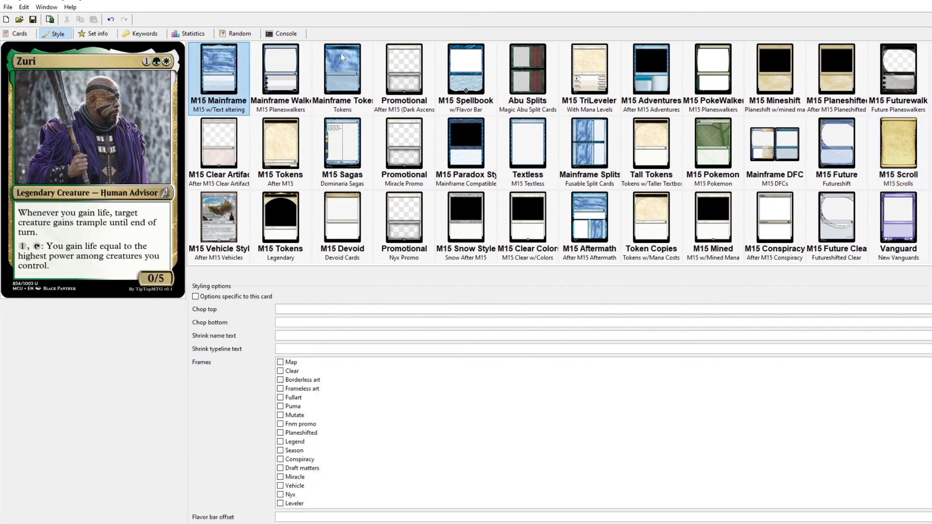
click(20, 35)
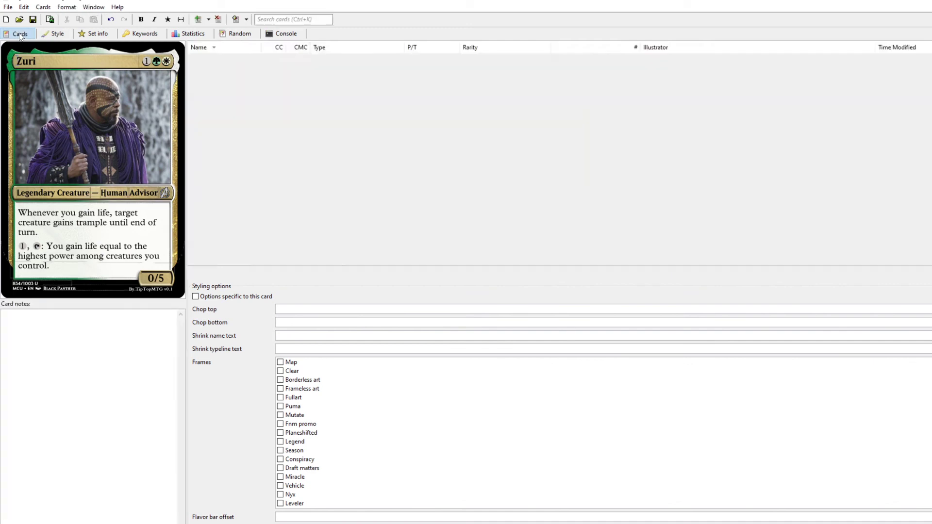